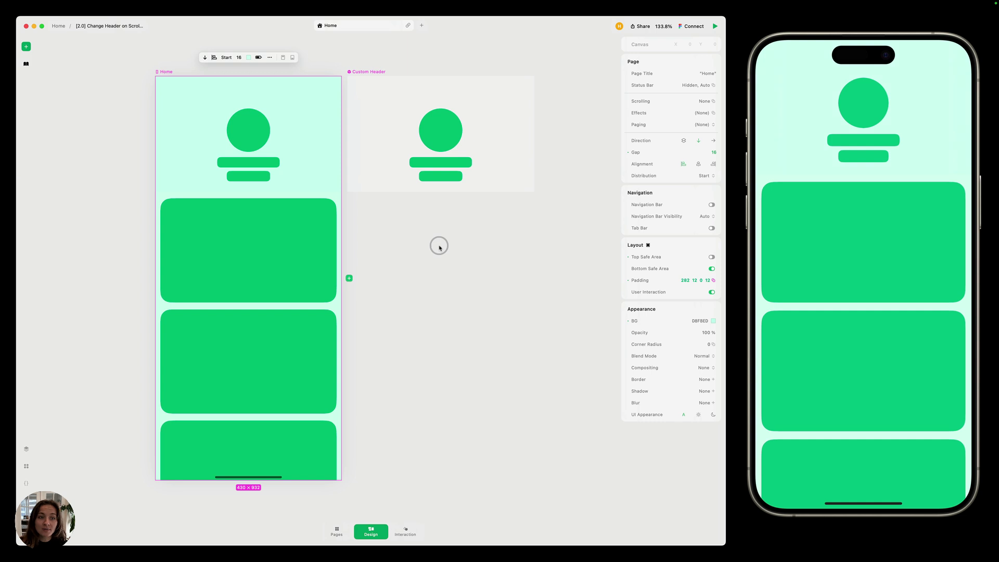
# - Switch the Custom Header component to its Scrolled state to view the compact header layout
pyautogui.click(378, 72)
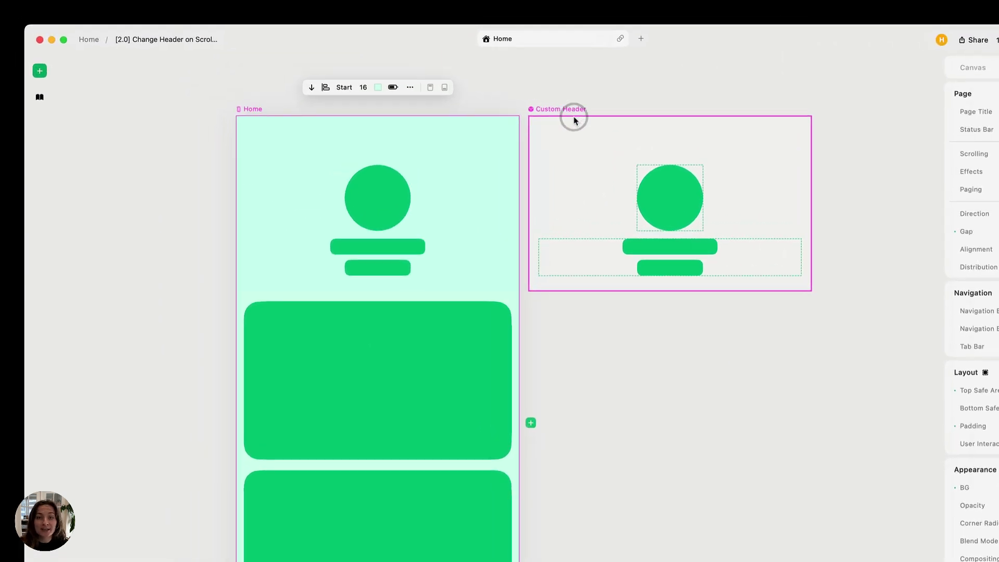
pyautogui.click(574, 111)
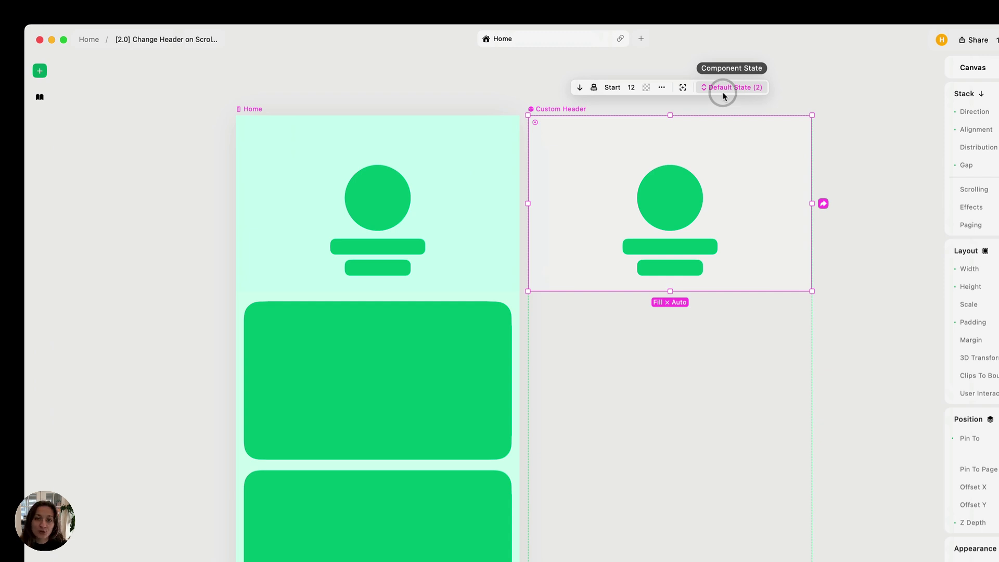
pyautogui.click(724, 88)
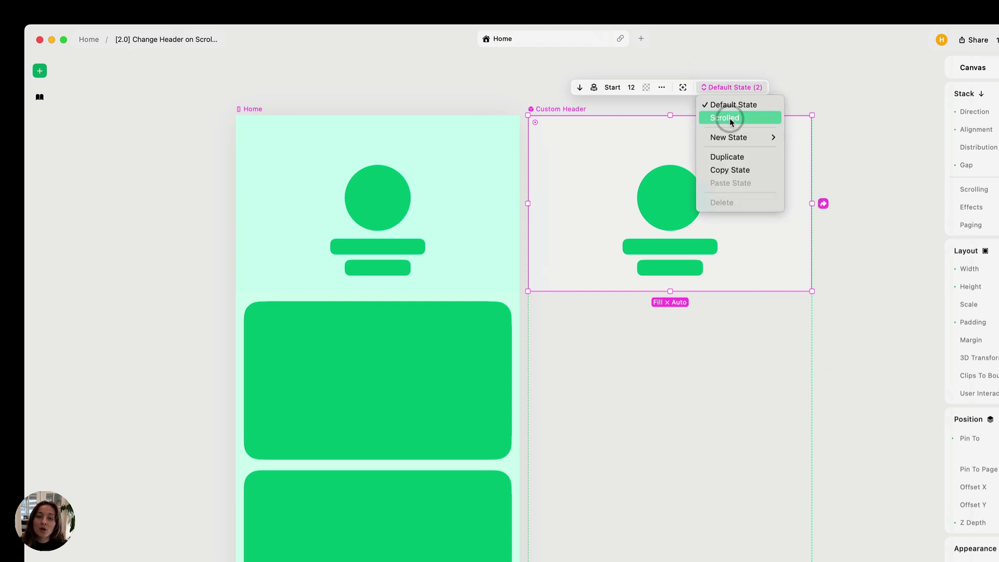
pyautogui.click(731, 120)
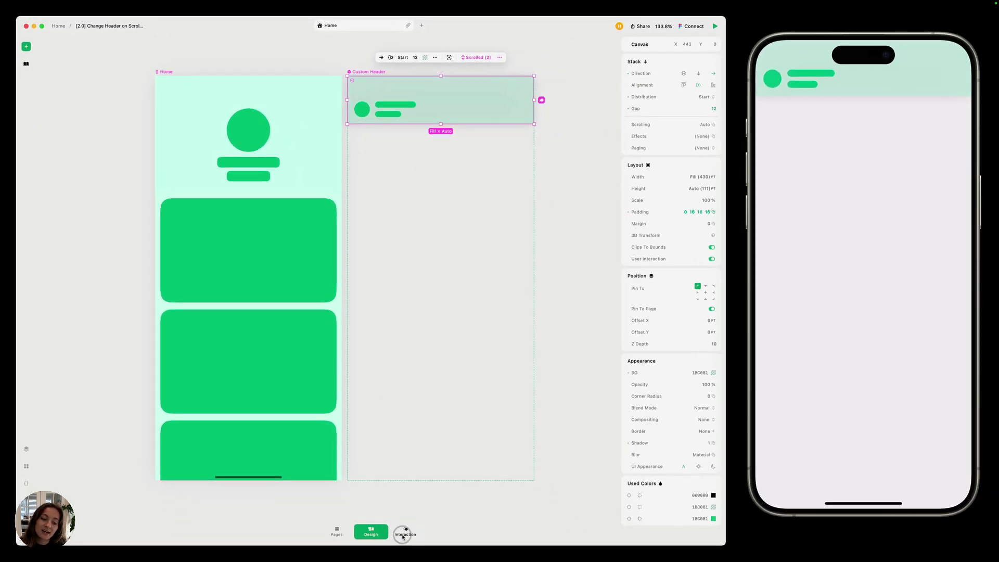
# - Add a Scroll trigger to the Home page in interaction mode
pyautogui.click(341, 450)
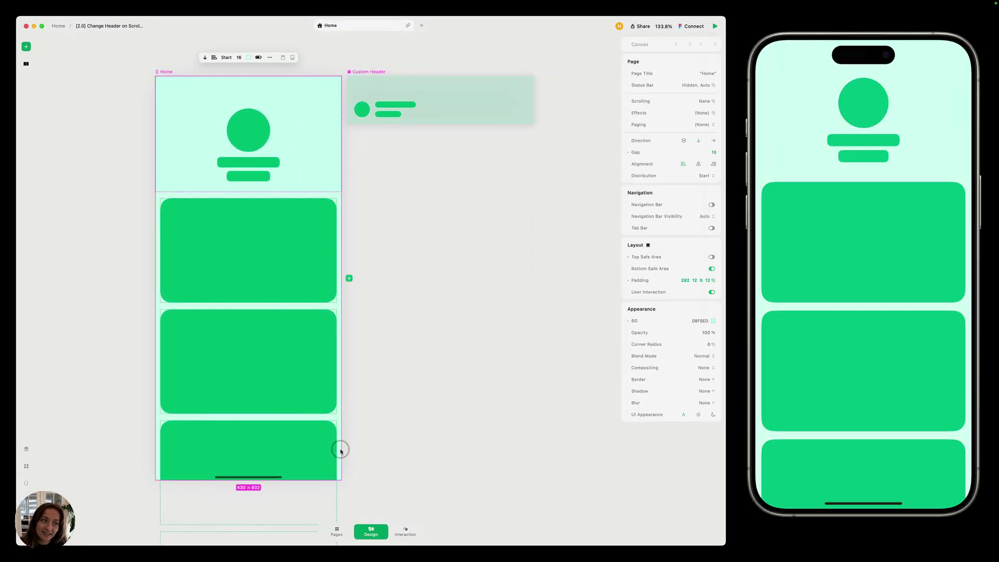
pyautogui.click(406, 531)
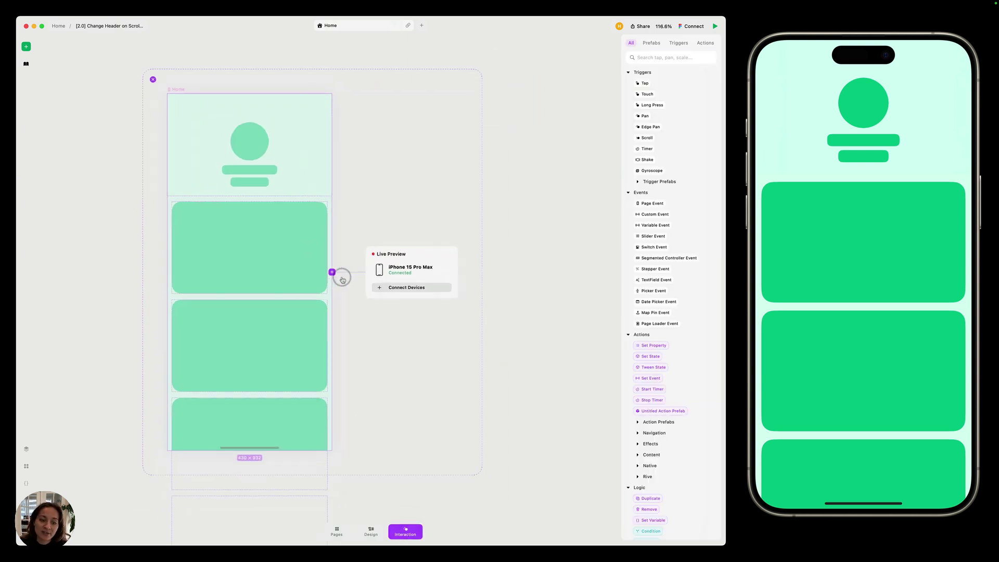
pyautogui.click(333, 272)
pyautogui.write('scro')
pyautogui.press('Return')
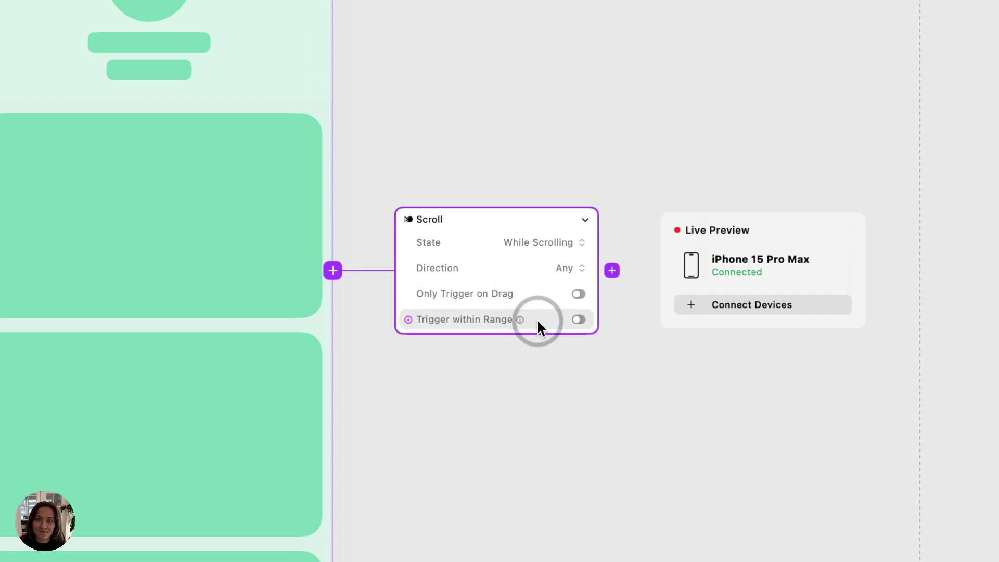
# - Add a Condition after the Scroll trigger
pyautogui.click(613, 273)
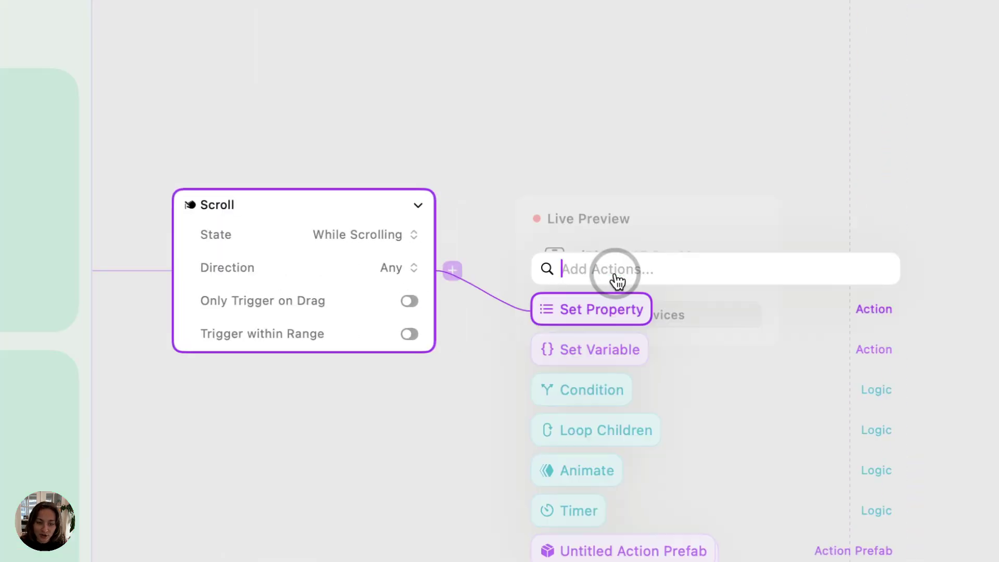
pyautogui.write('con')
pyautogui.press('Return')
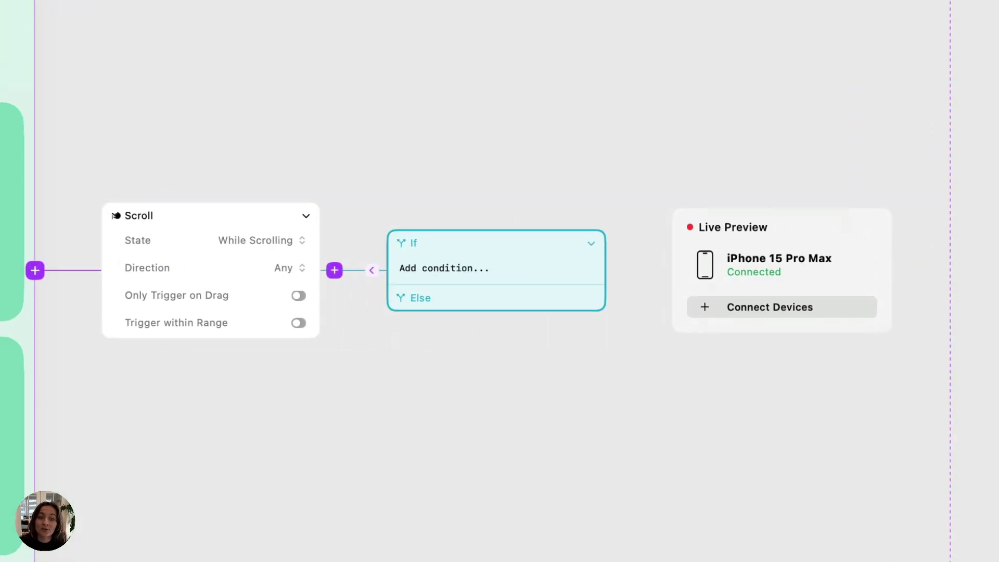
# - Set the If condition to self.percentScrolledY > 0.2
pyautogui.click(450, 266)
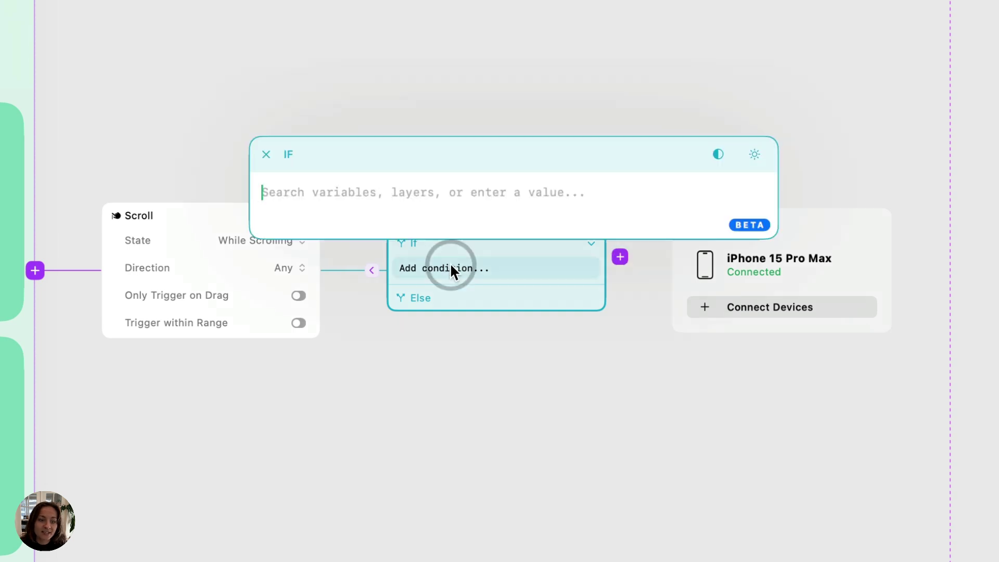
pyautogui.write('self')
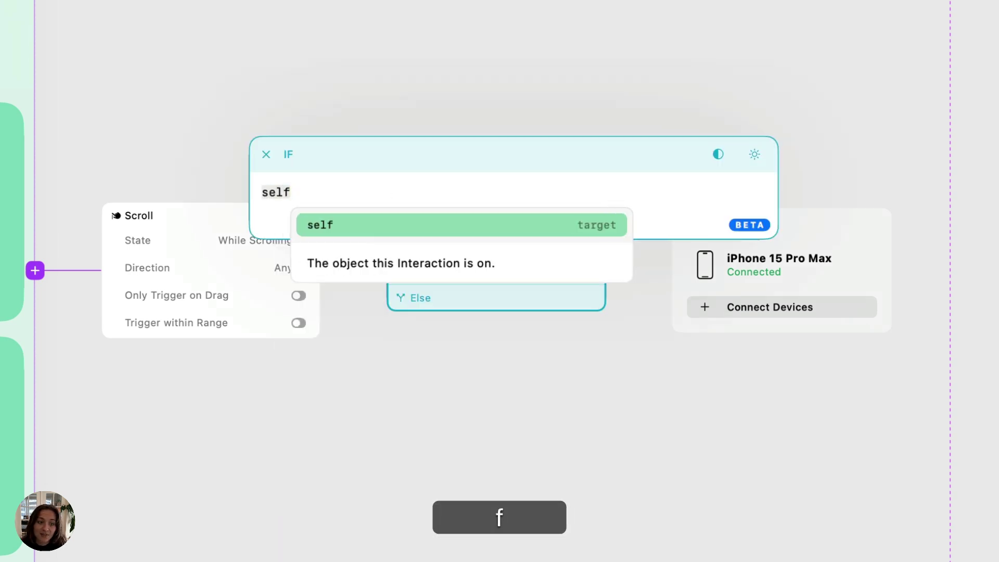
pyautogui.press('Return')
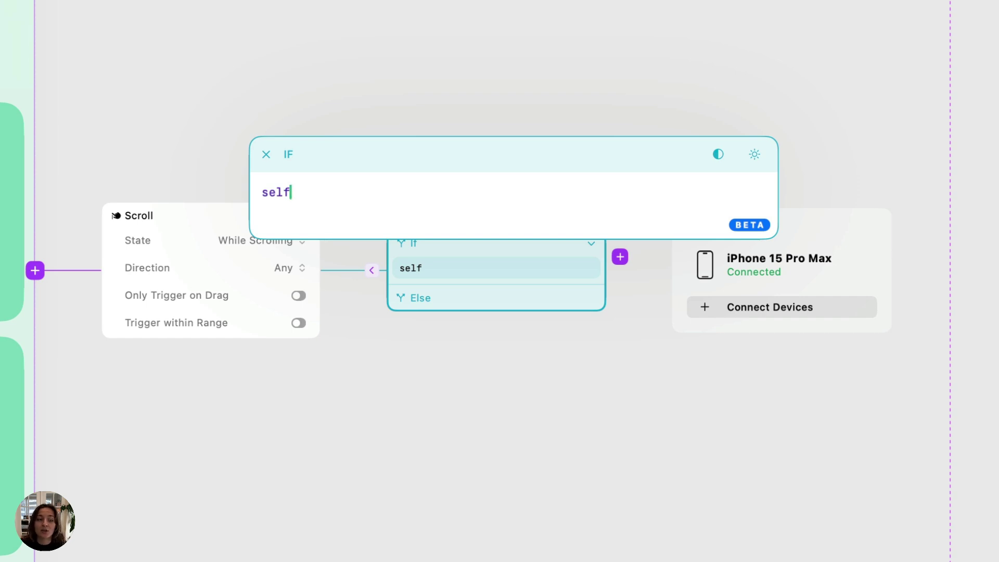
pyautogui.write('.')
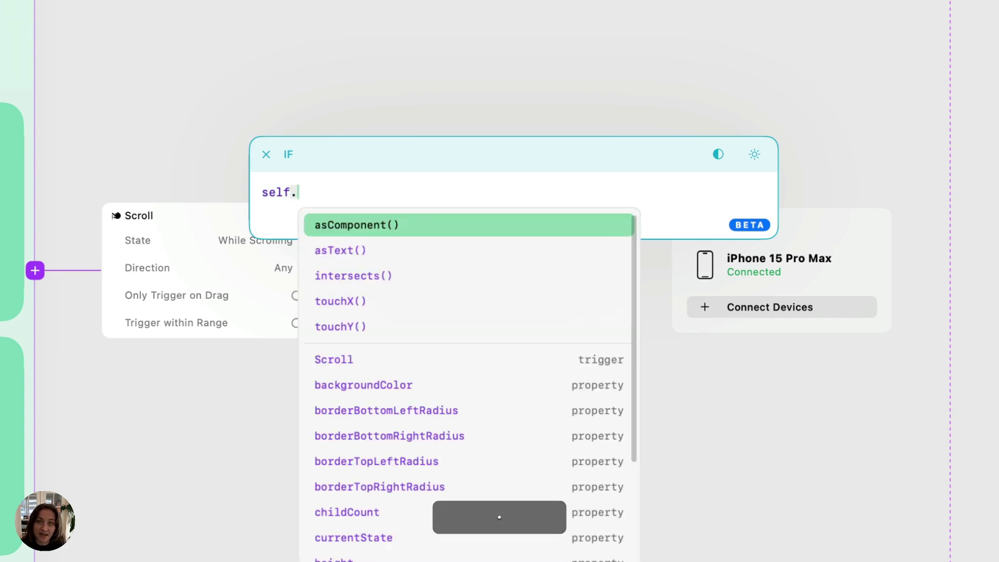
pyautogui.write('perce')
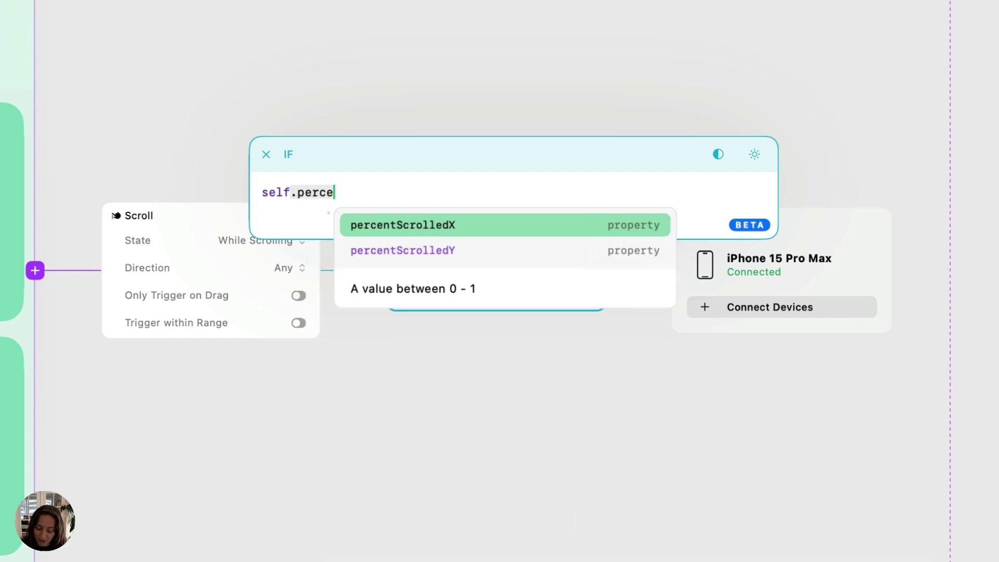
pyautogui.press('Down')
pyautogui.press('Return')
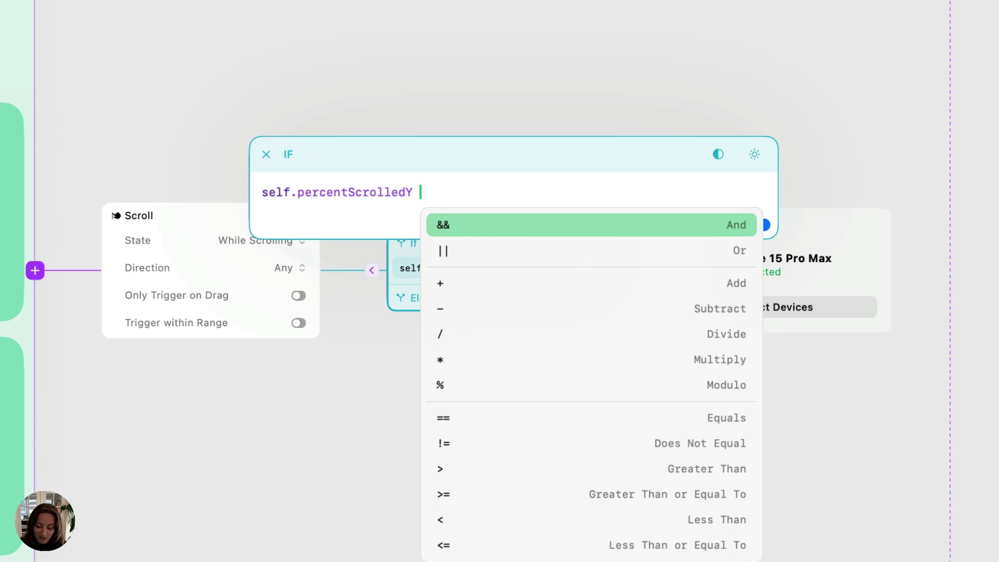
pyautogui.write('> 0')
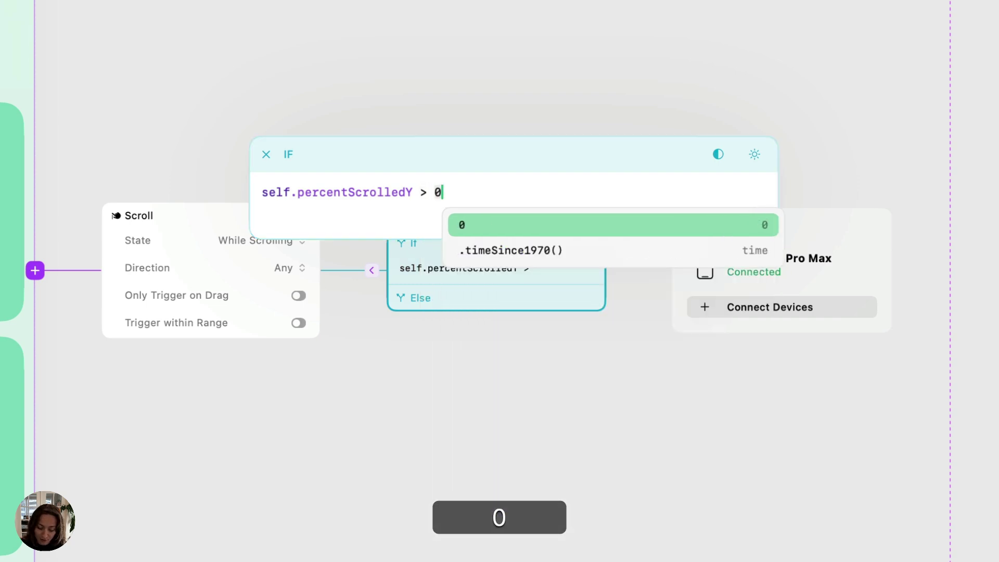
pyautogui.write('.2')
pyautogui.press('Return')
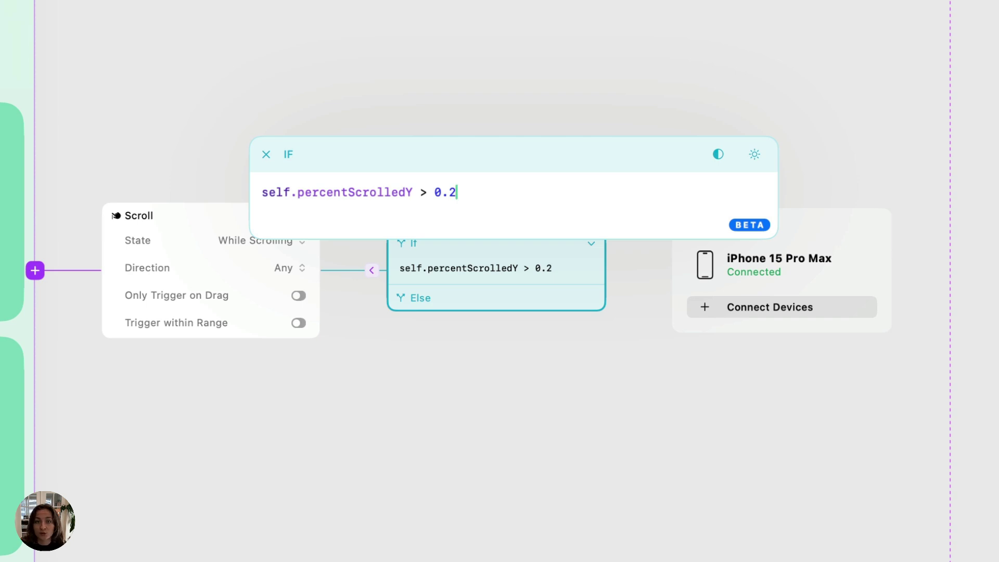
pyautogui.press('Return')
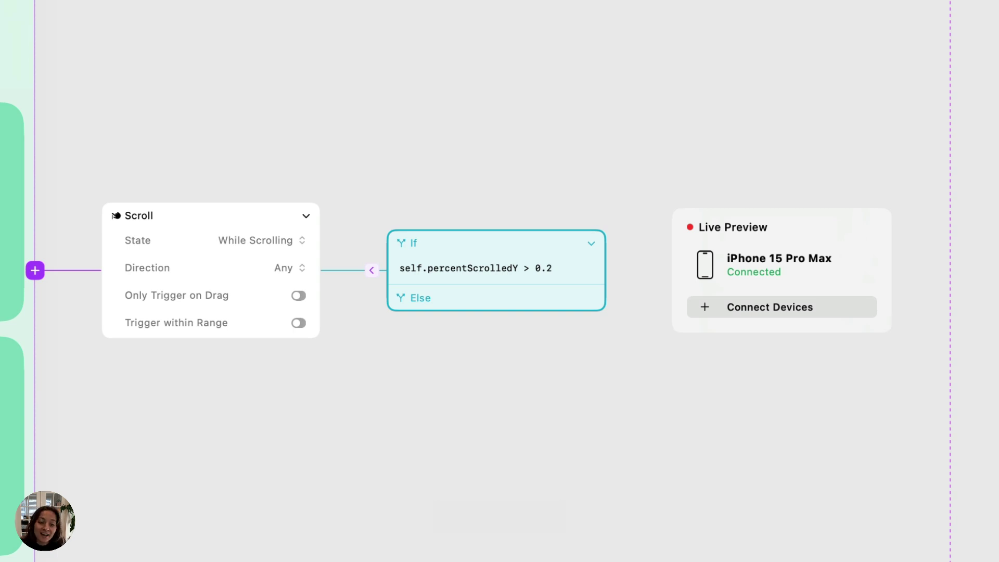
# - Add a Set State action to the If branch of the condition
pyautogui.moveTo(584, 241)
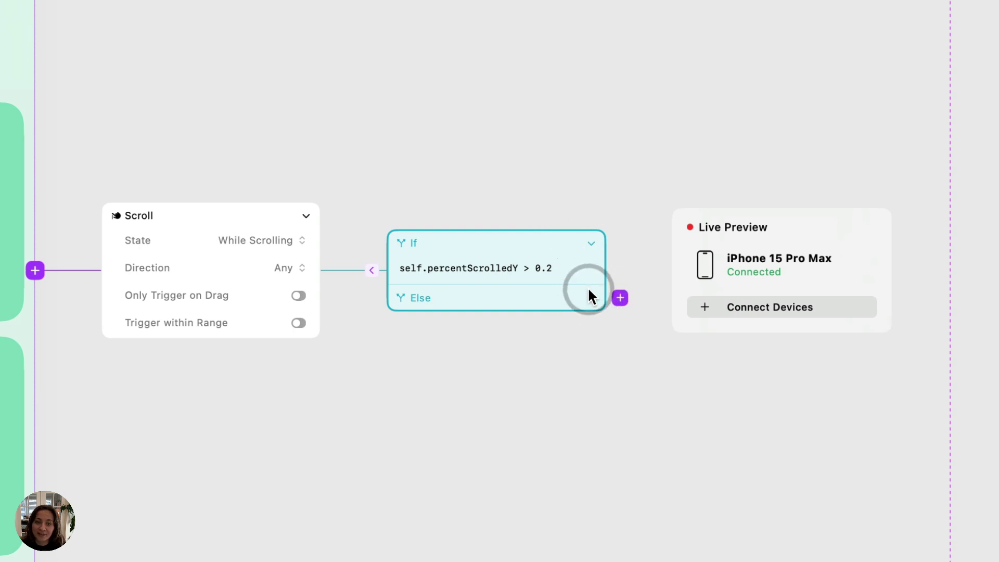
pyautogui.moveTo(620, 257); pyautogui.dragTo(760, 261)
pyautogui.write('set sta')
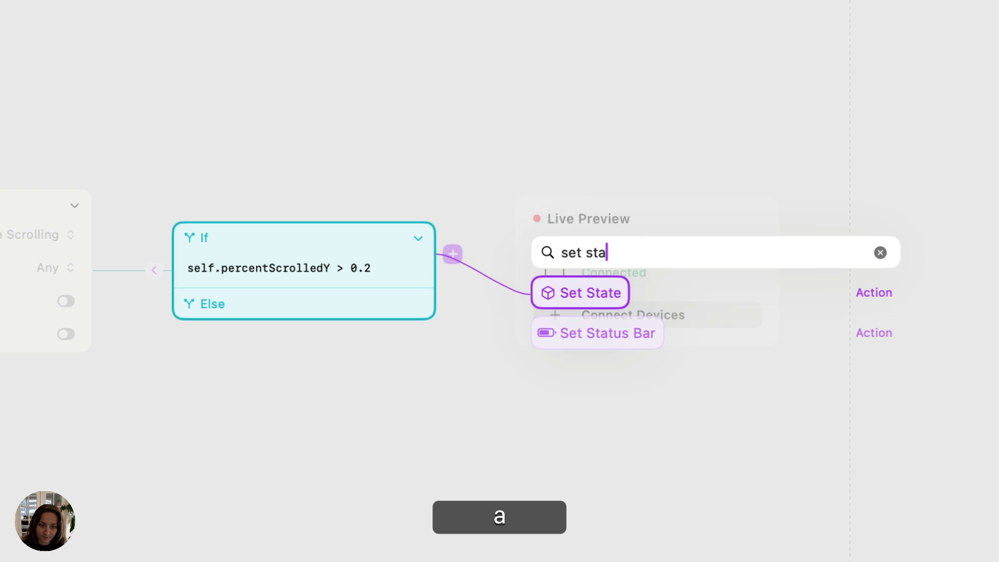
pyautogui.press('Return')
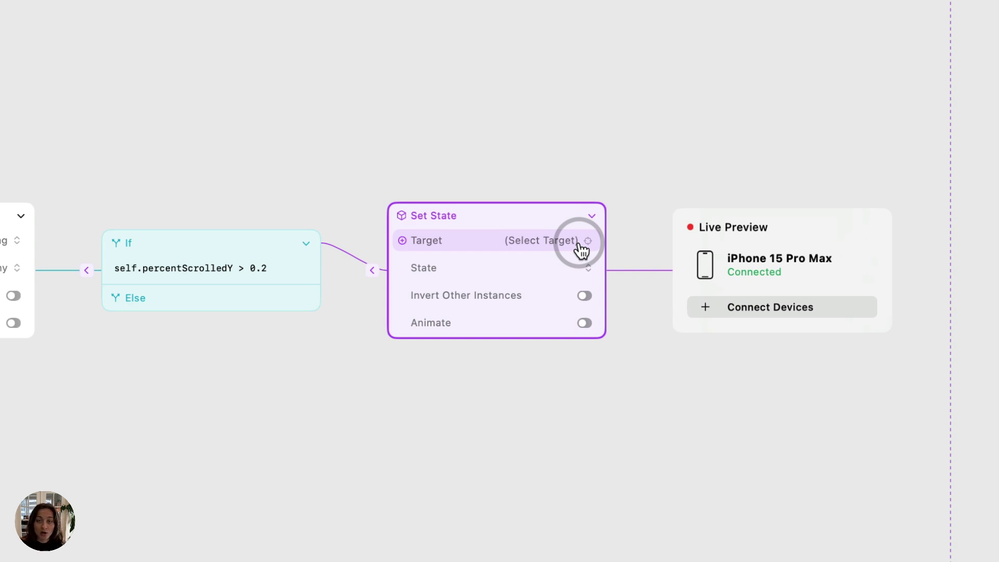
# - Configure the Set State action to target Custom Header with the Scrolled state and turn on Animate
pyautogui.click(581, 243)
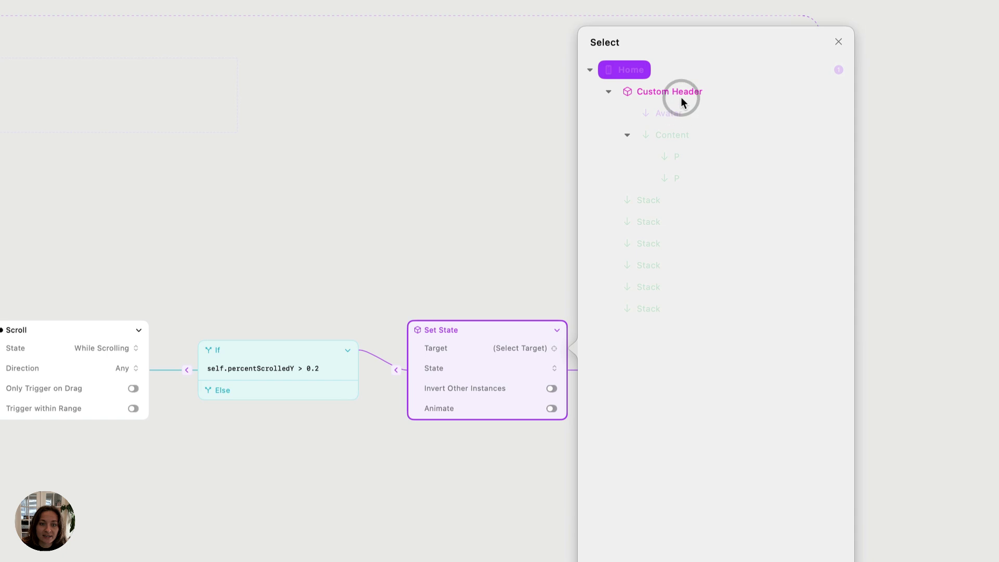
pyautogui.click(680, 96)
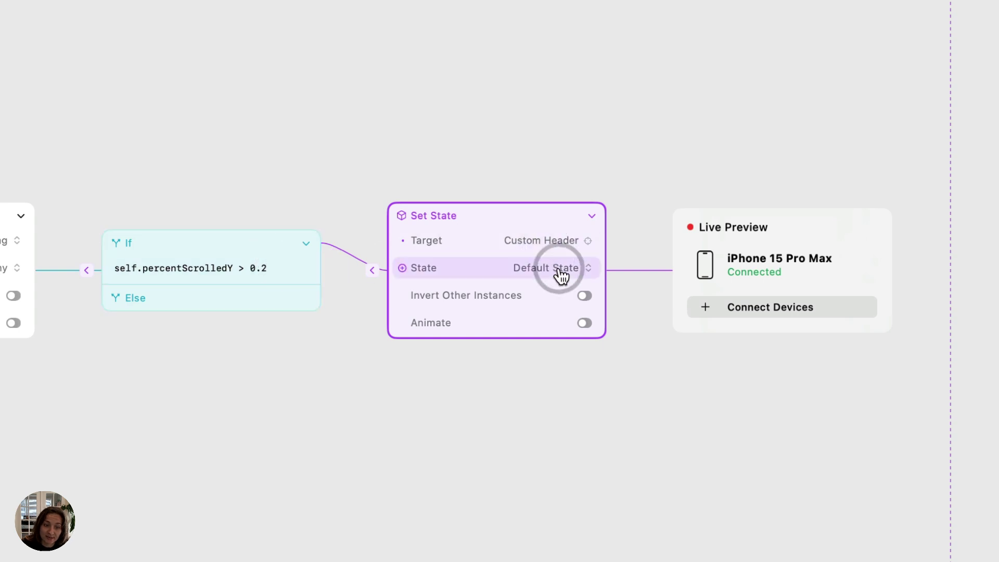
pyautogui.click(561, 274)
pyautogui.click(592, 320)
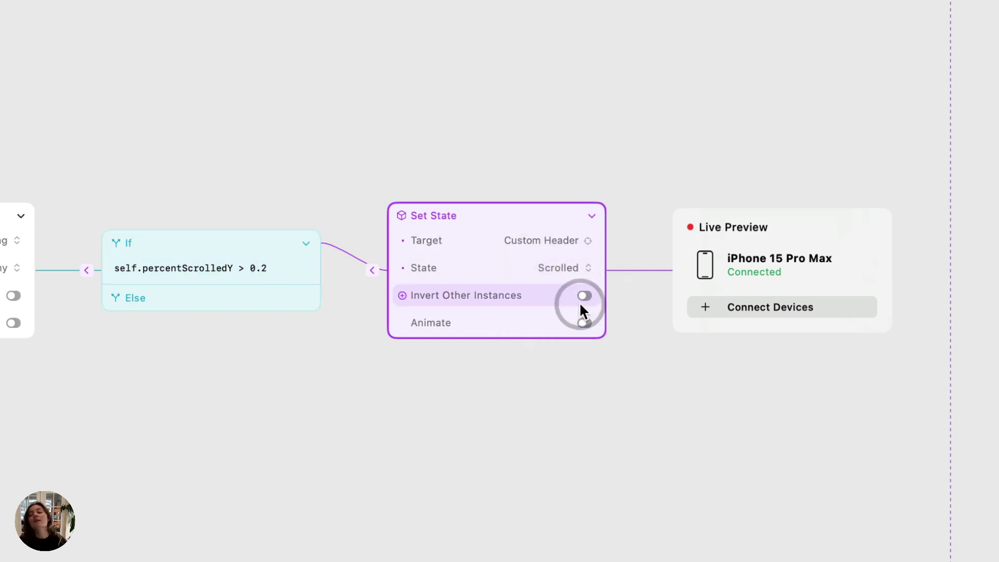
pyautogui.click(587, 324)
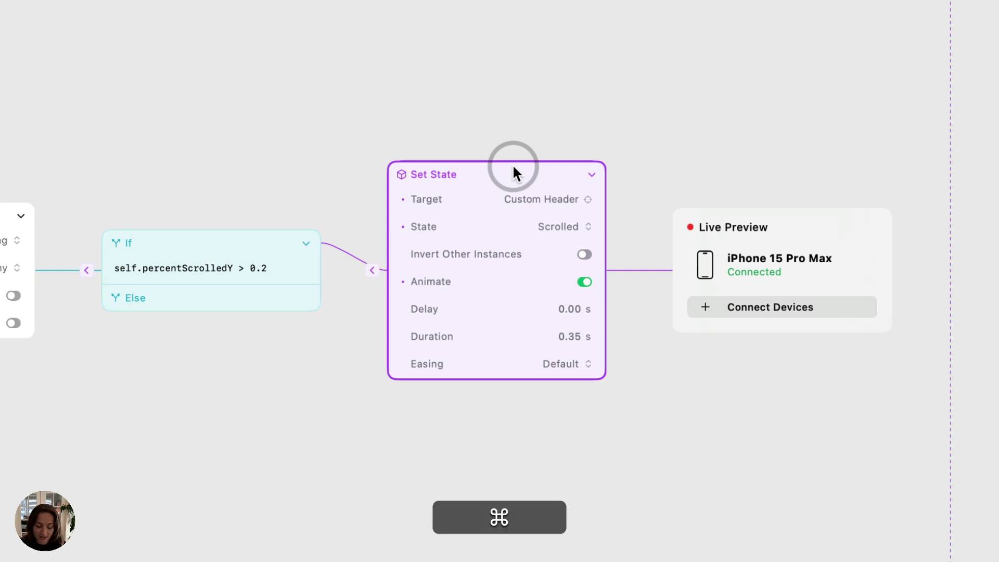
# - Duplicate the Set State action and connect the copy to the Else branch of the condition
pyautogui.press('super+d')
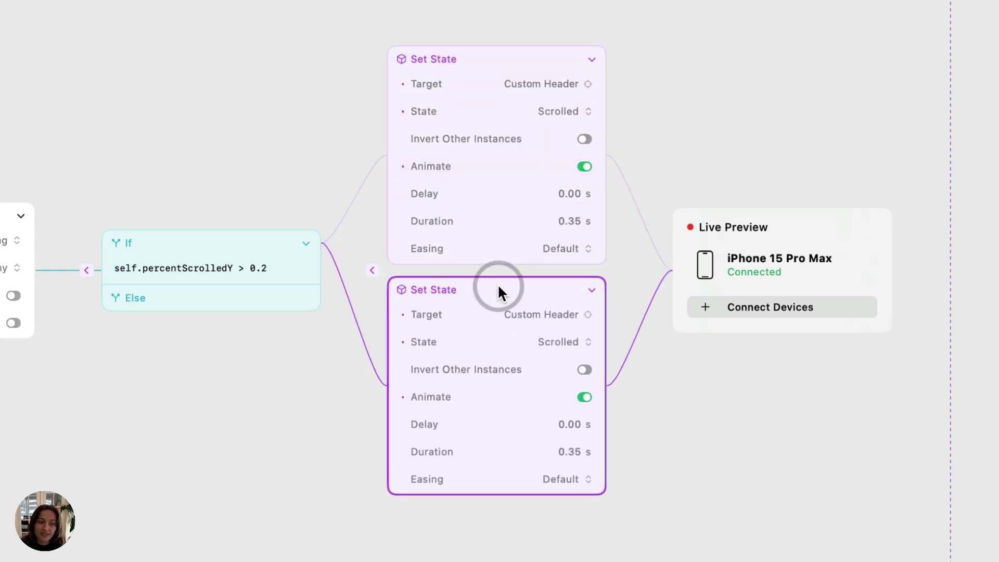
pyautogui.moveTo(497, 289); pyautogui.dragTo(288, 296)
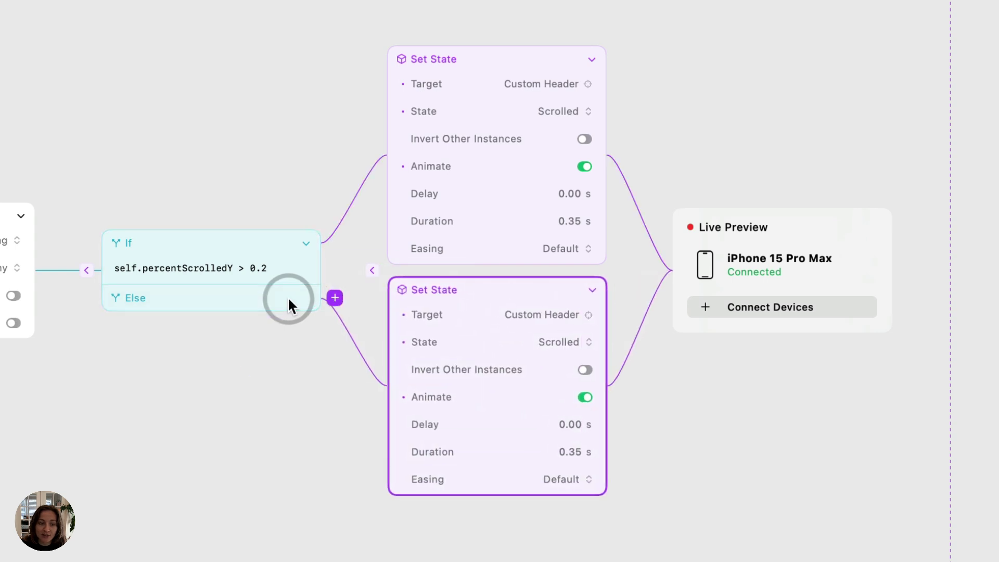
pyautogui.moveTo(298, 294)
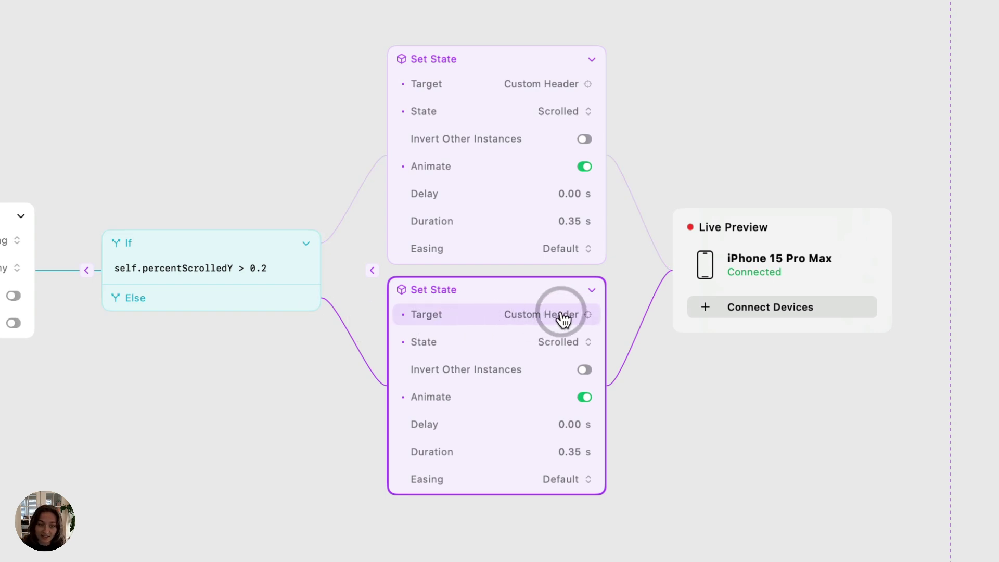
# - Set the Else branch's Set State action to Default State
pyautogui.click(572, 342)
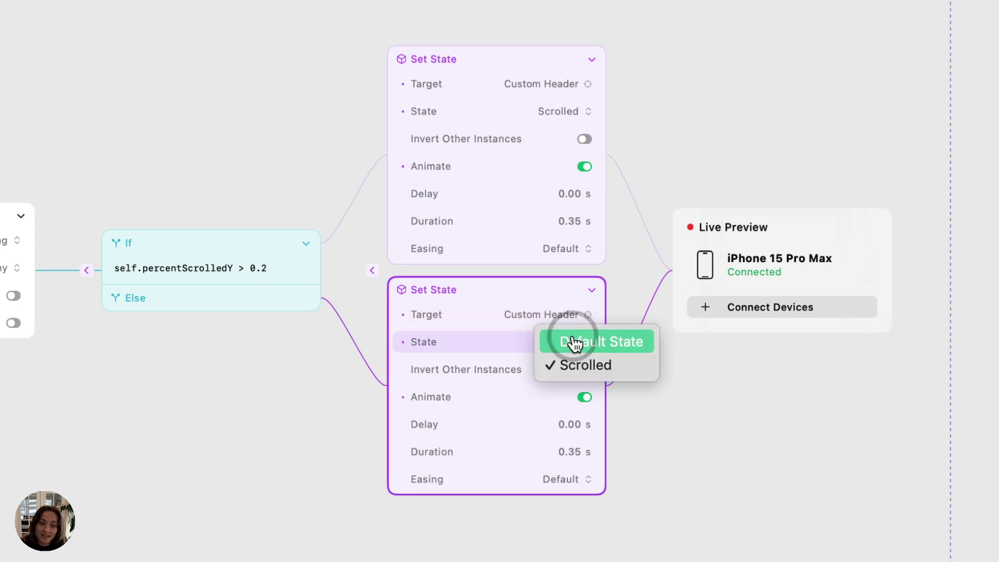
pyautogui.click(574, 344)
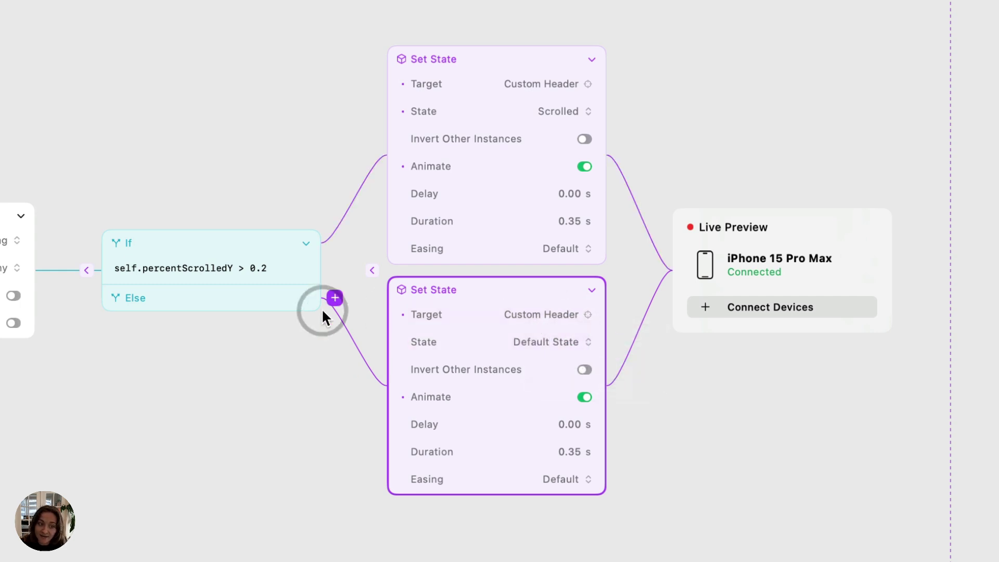
pyautogui.click(277, 271)
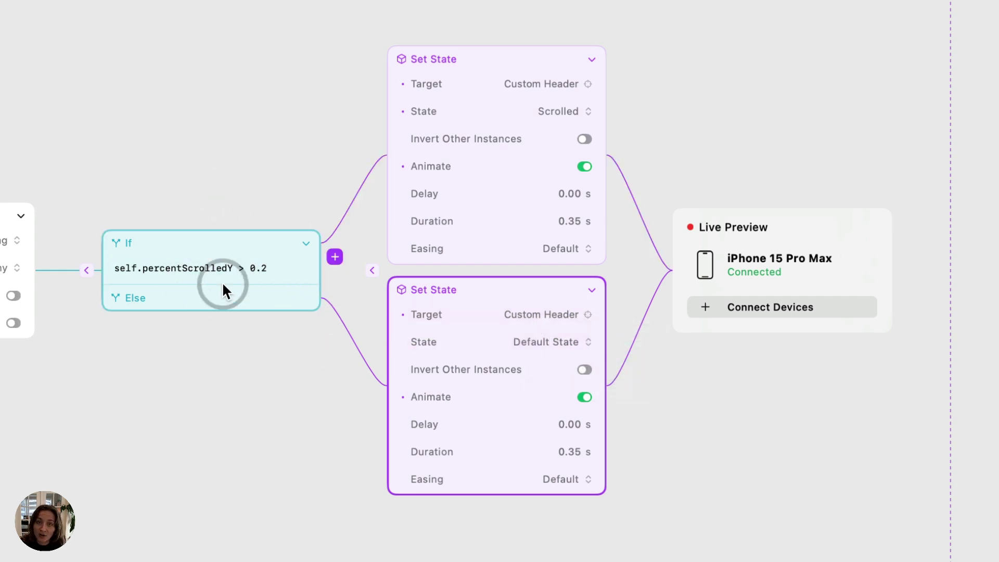